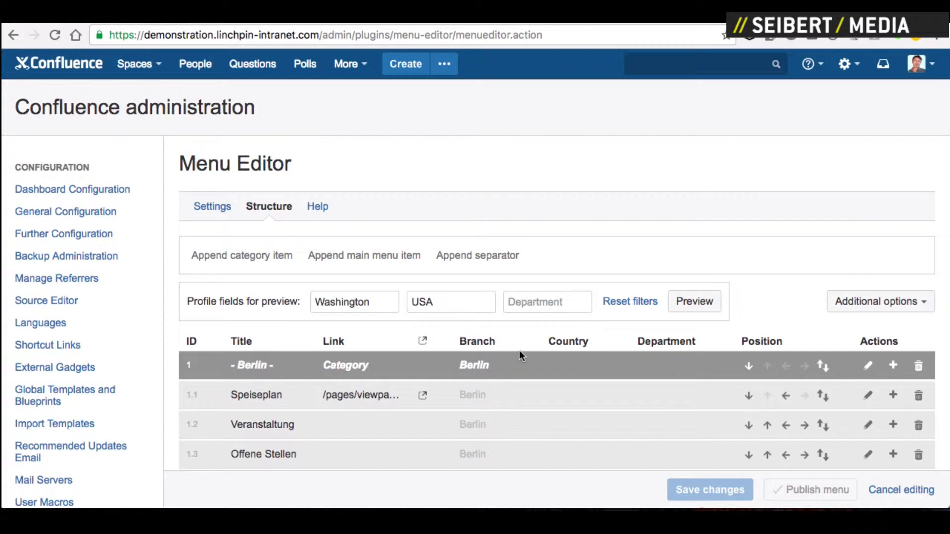
Examine the menu structure's numbering and nesting levels from the Berlin category down to the German company category's sub-items.
scroll(520, 349, "down", 5)
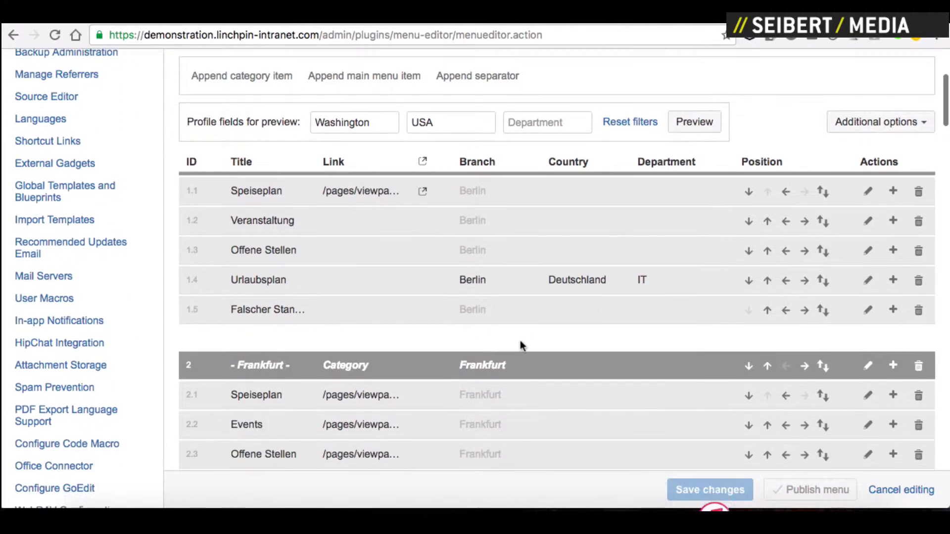
scroll(521, 341, "up", 3)
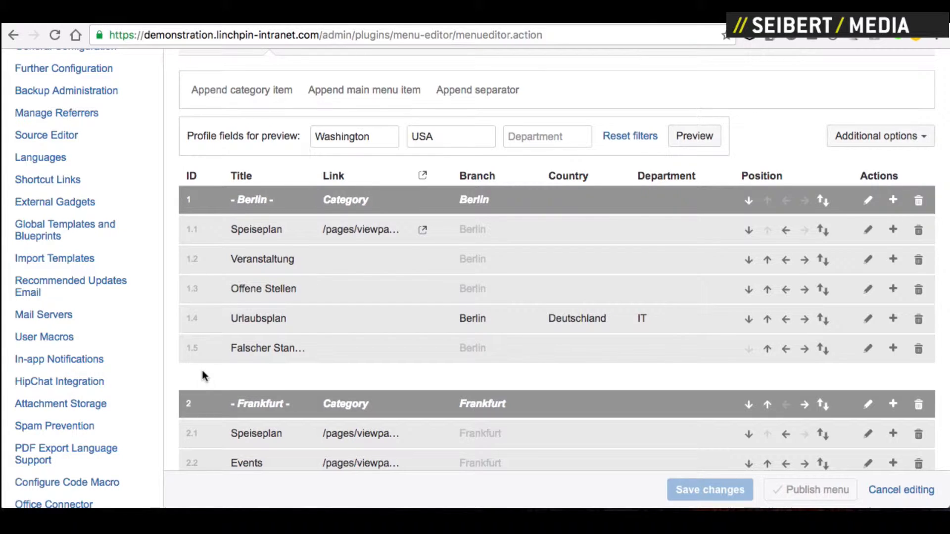
left_click_drag(192, 444, 188, 200)
scroll(184, 365, "down", 8)
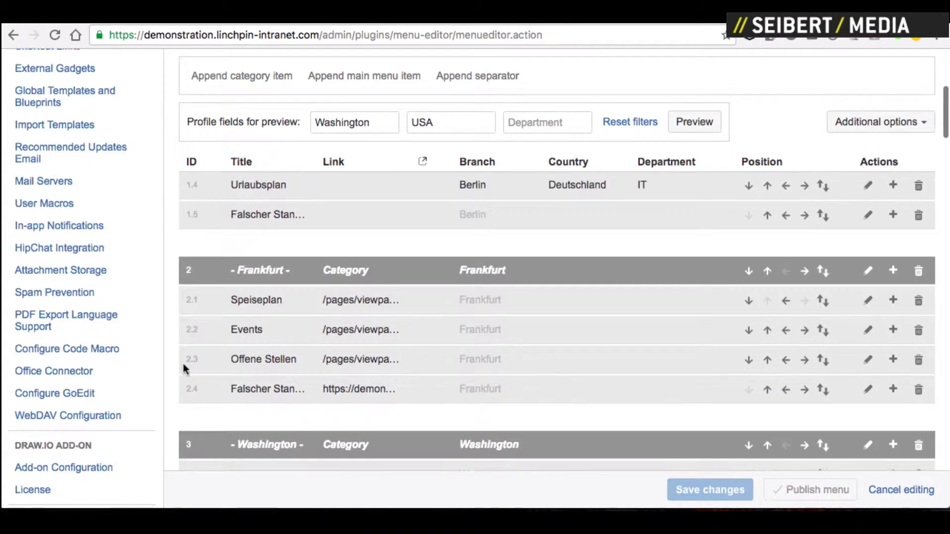
scroll(183, 364, "down", 5)
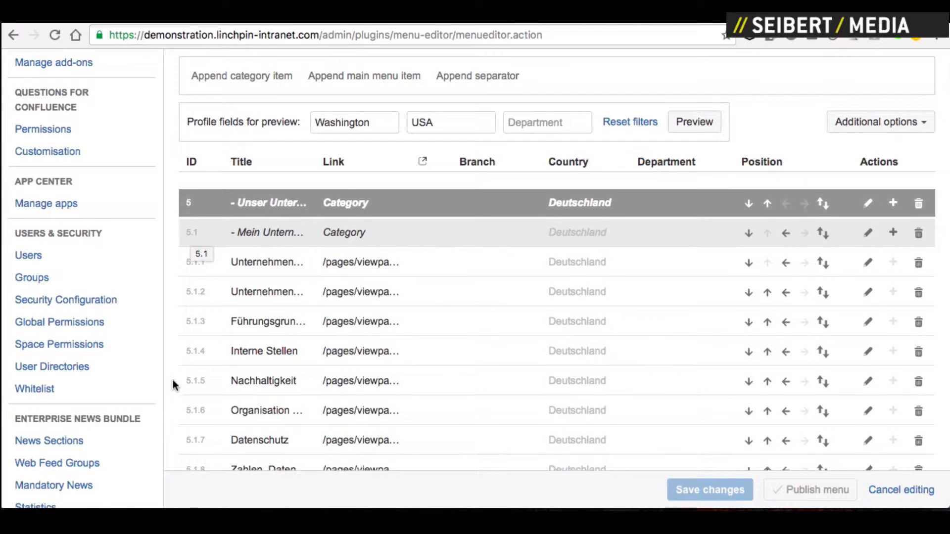
scroll(171, 377, "down", 3)
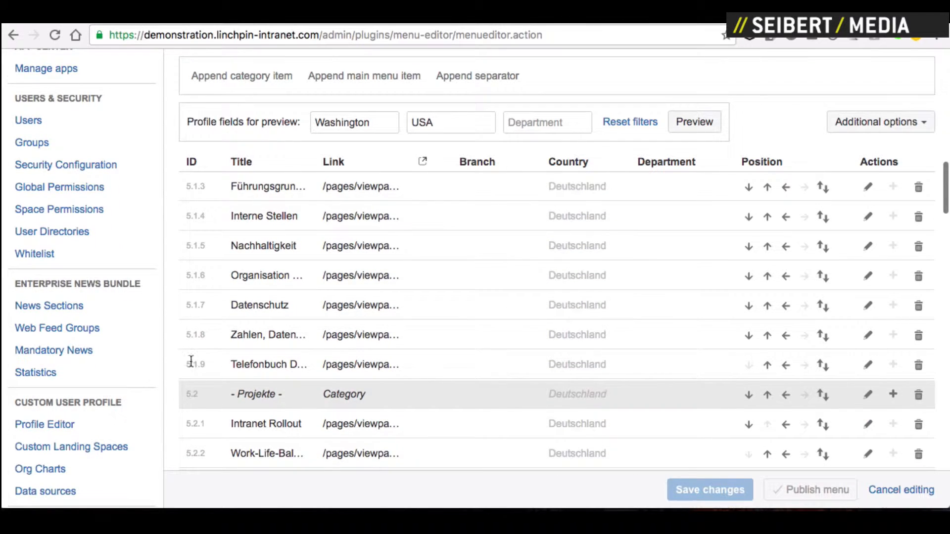
scroll(187, 340, "up", 2)
scroll(188, 339, "up", 1)
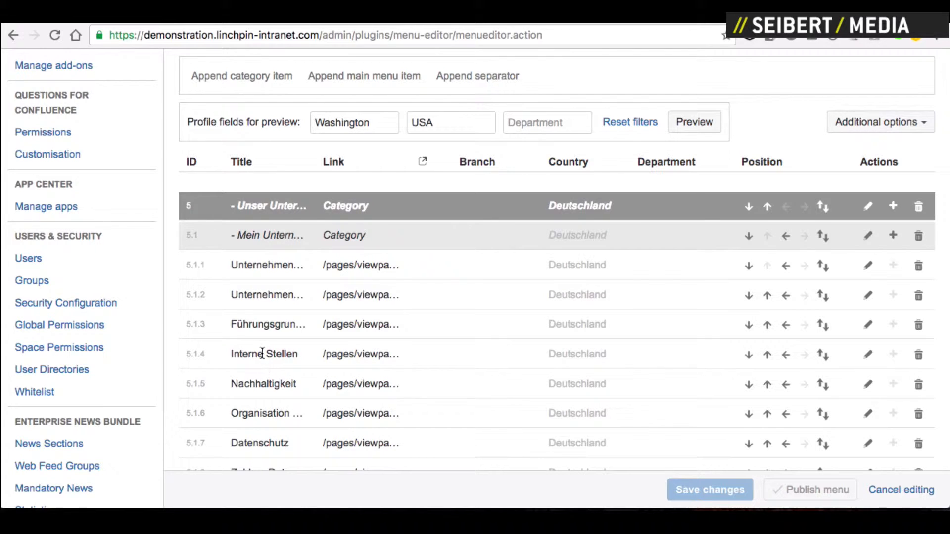
Preview the menu for branch Washington and country USA, view the Washington and Organization submenus, and close the preview.
left_click(676, 121)
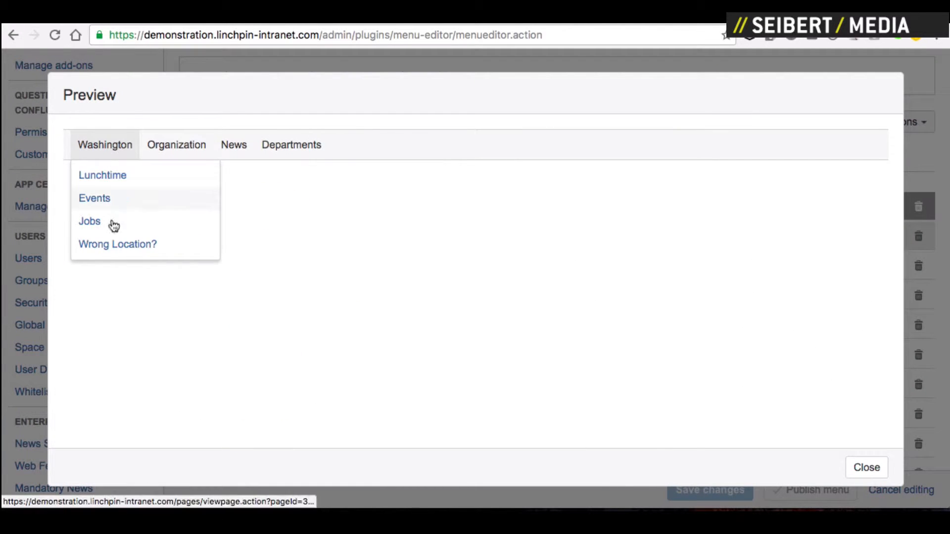
mouse_move(178, 146)
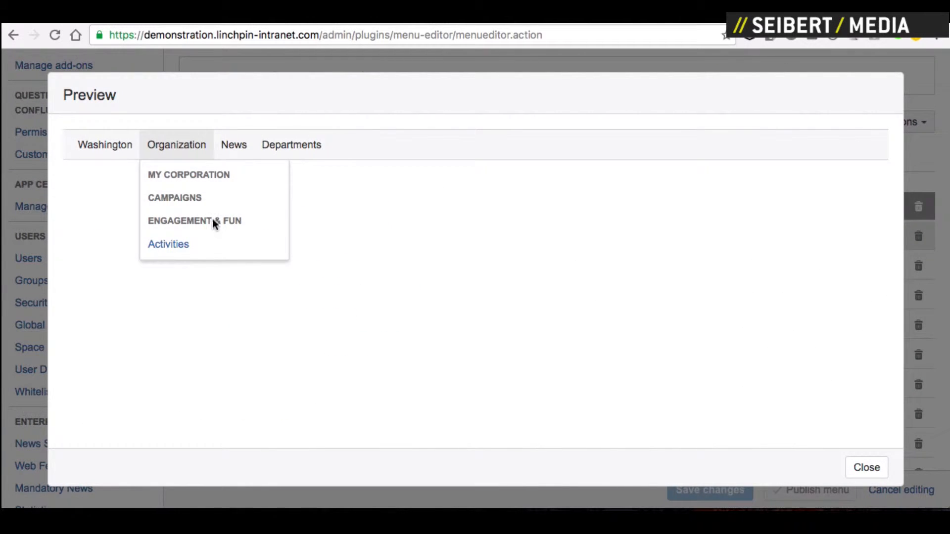
mouse_move(213, 201)
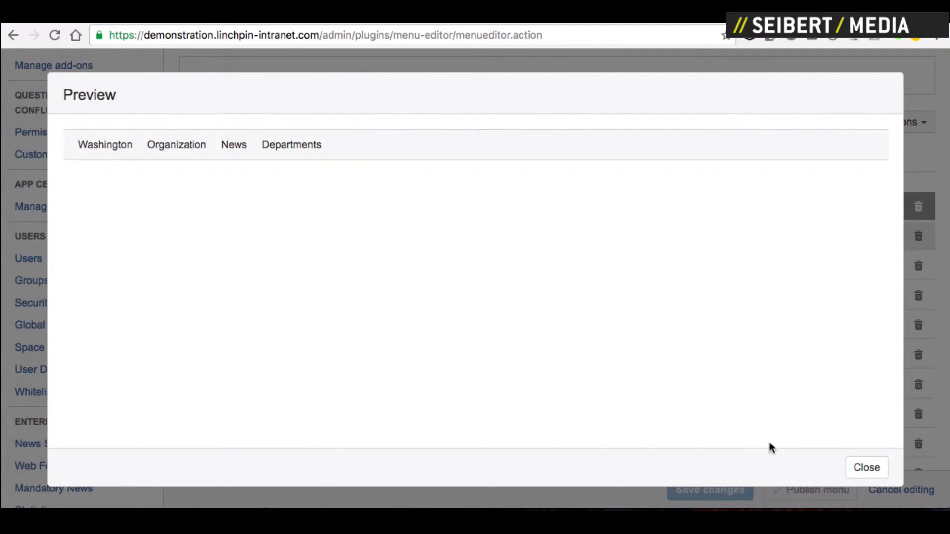
left_click(851, 461)
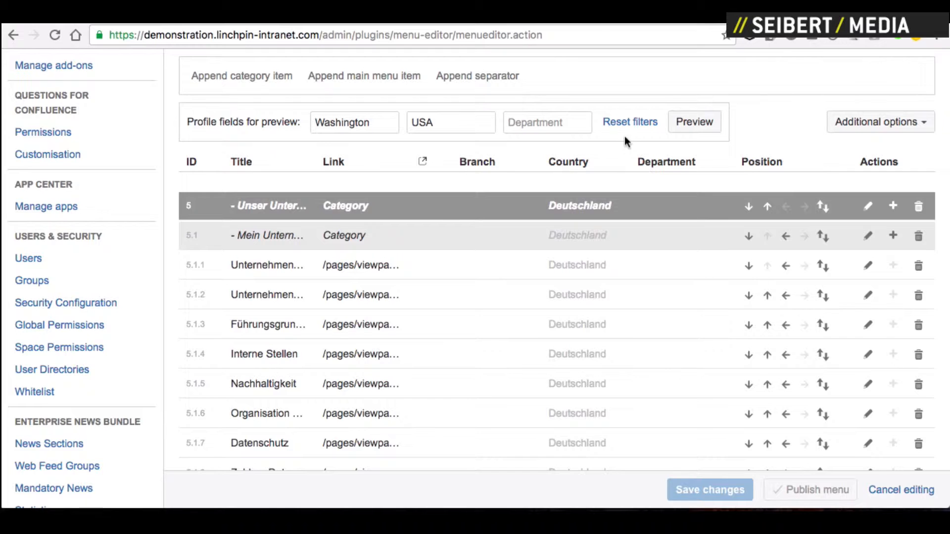
Preview the Washington, USA menu again, view the entries under News, and close the preview.
left_click(683, 123)
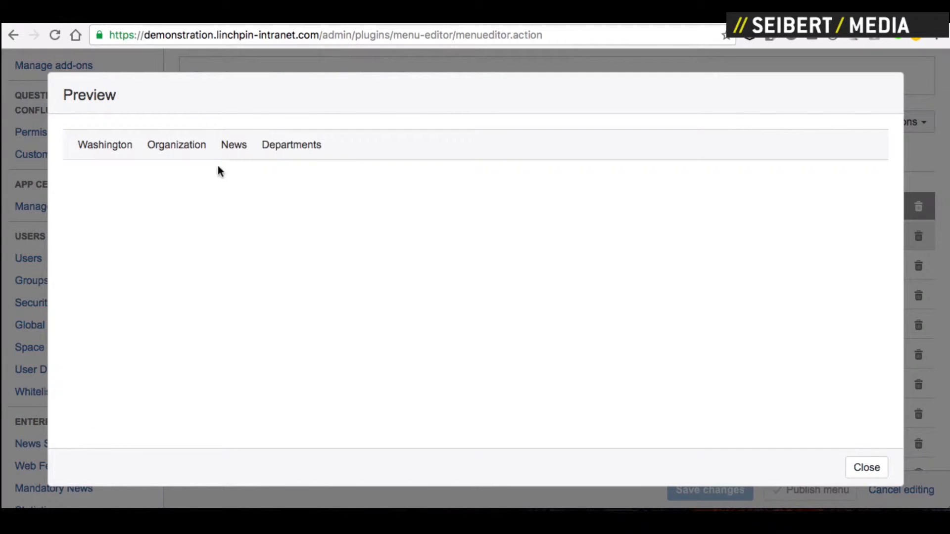
mouse_move(240, 145)
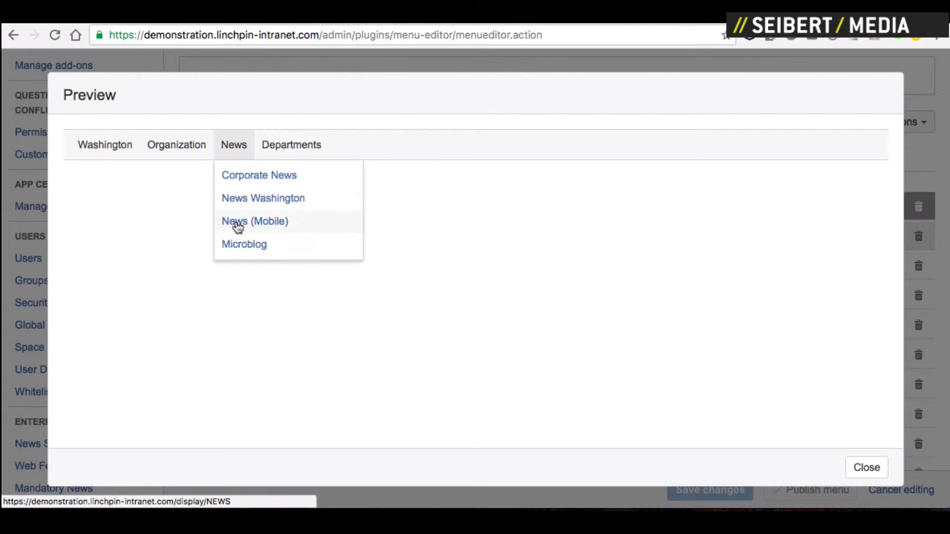
mouse_move(190, 180)
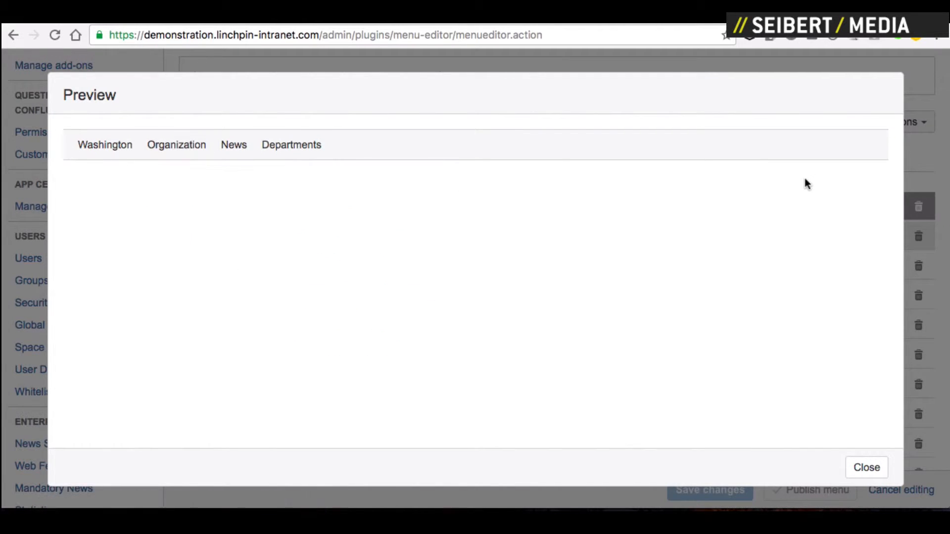
left_click(867, 468)
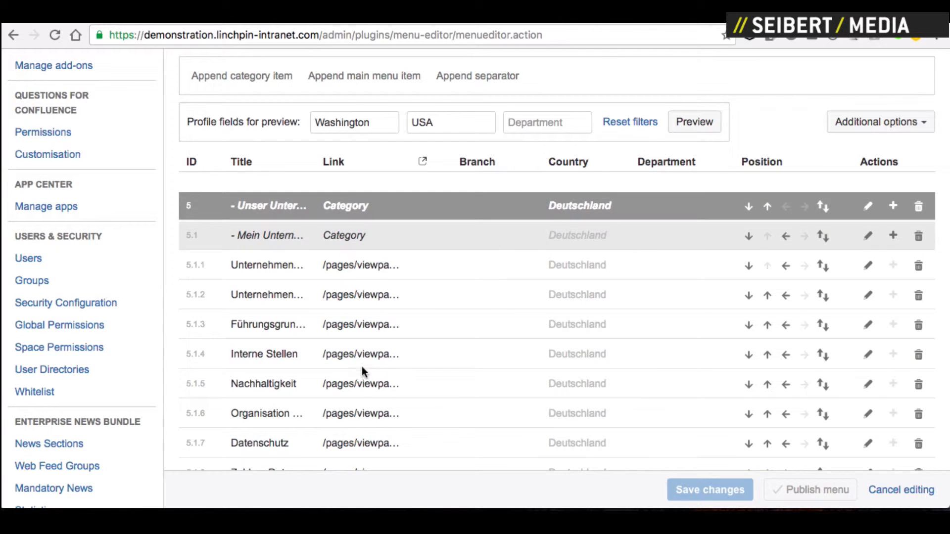
Review the user restriction attributes in the Menu Editor settings, including the profile fields available for the tertiary attribute.
scroll(361, 418, "down", 1)
scroll(361, 418, "down", 3)
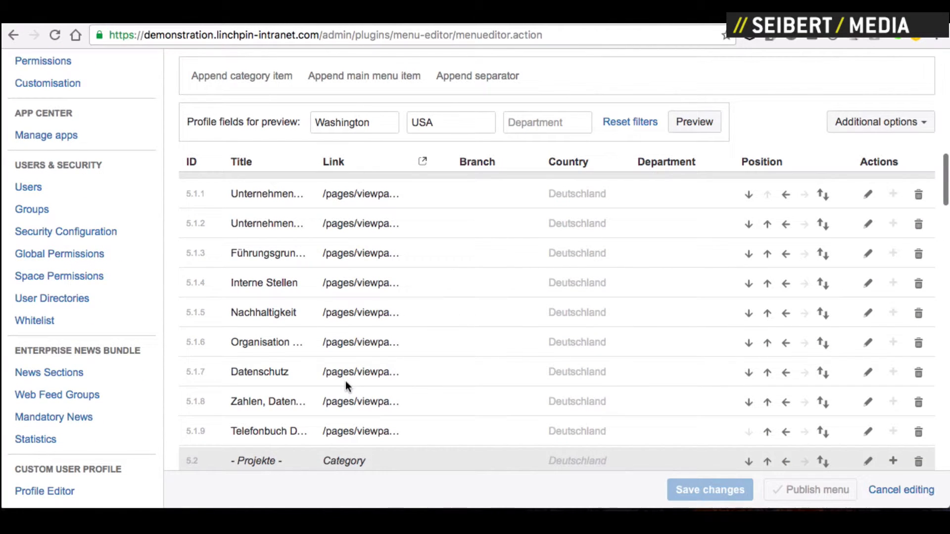
scroll(456, 330, "up", 6)
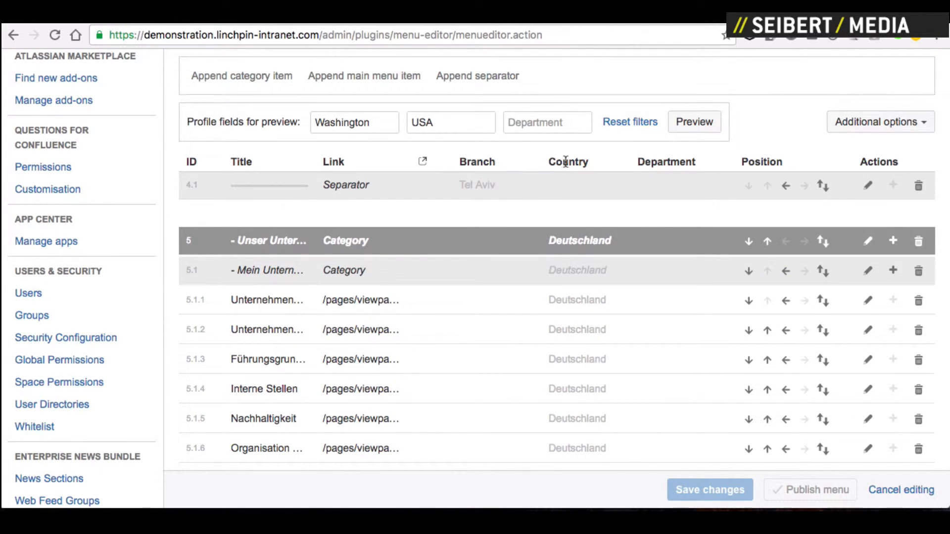
scroll(648, 152, "up", 5)
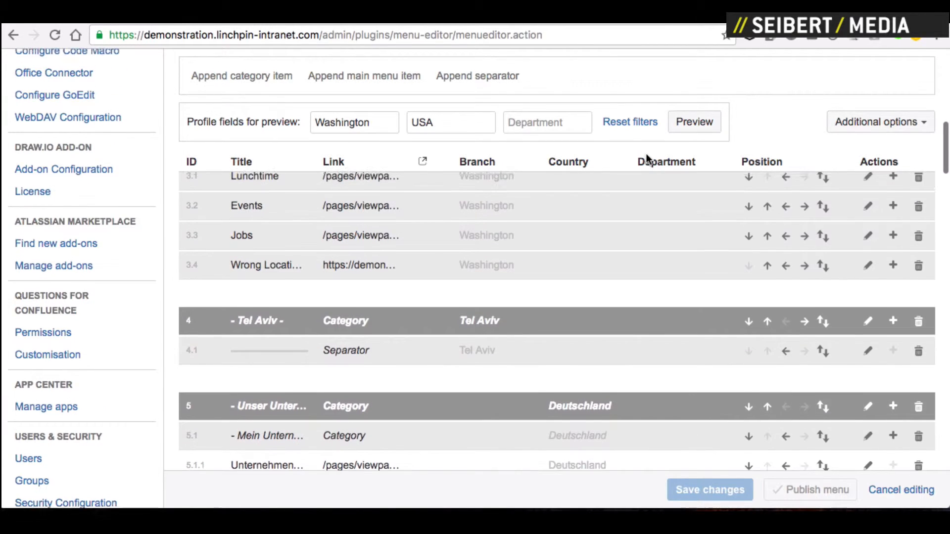
scroll(445, 164, "up", 10)
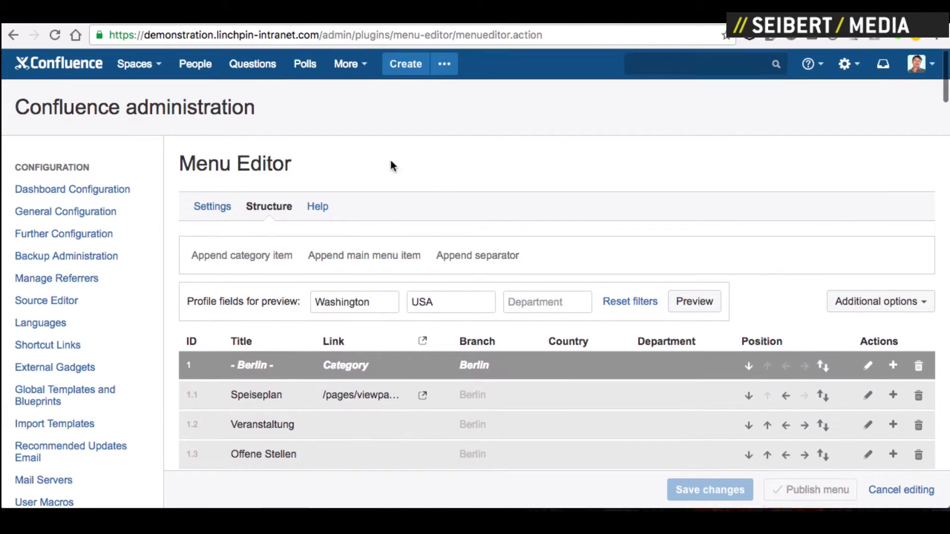
left_click(222, 206)
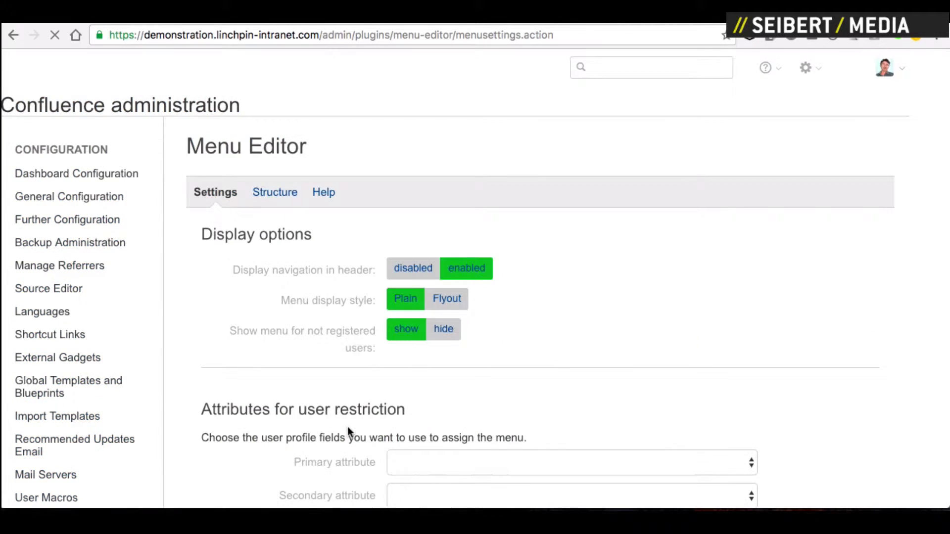
scroll(364, 396, "down", 6)
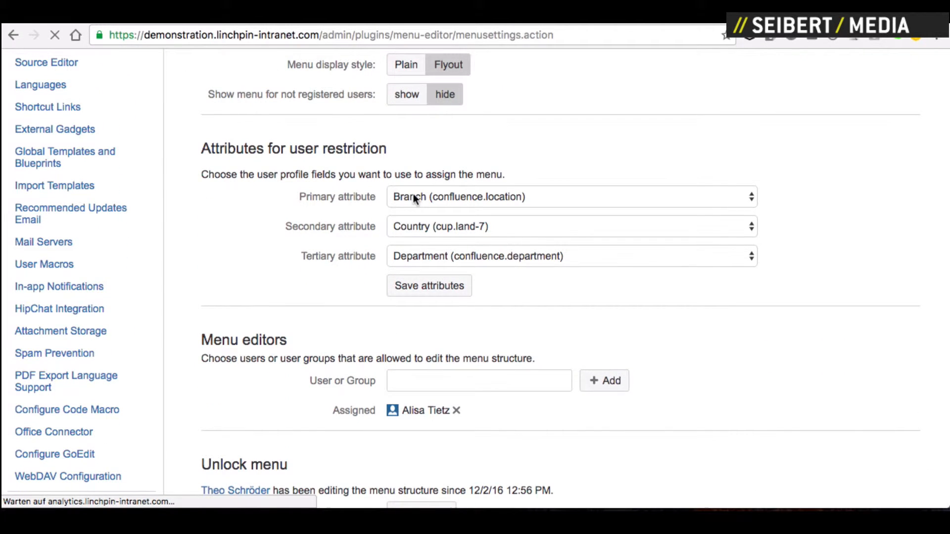
left_click(411, 256)
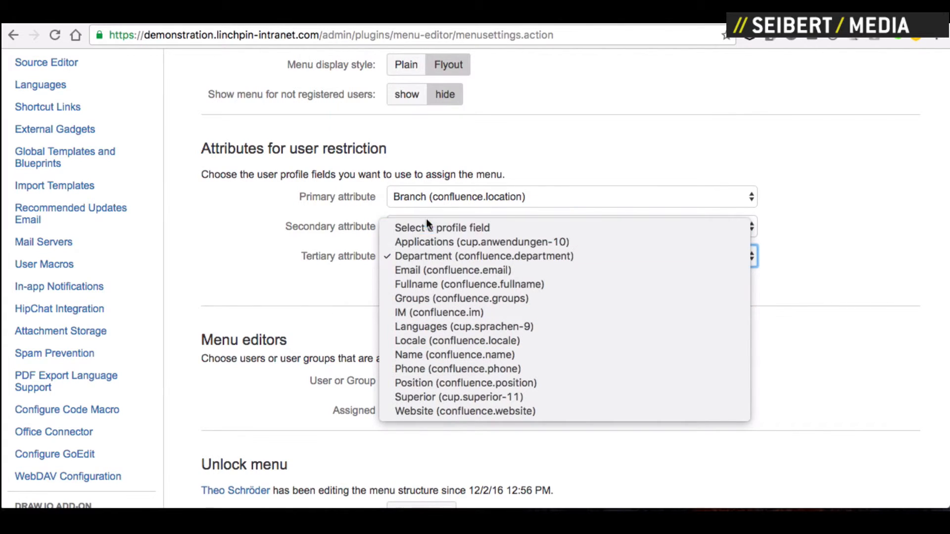
left_click(362, 288)
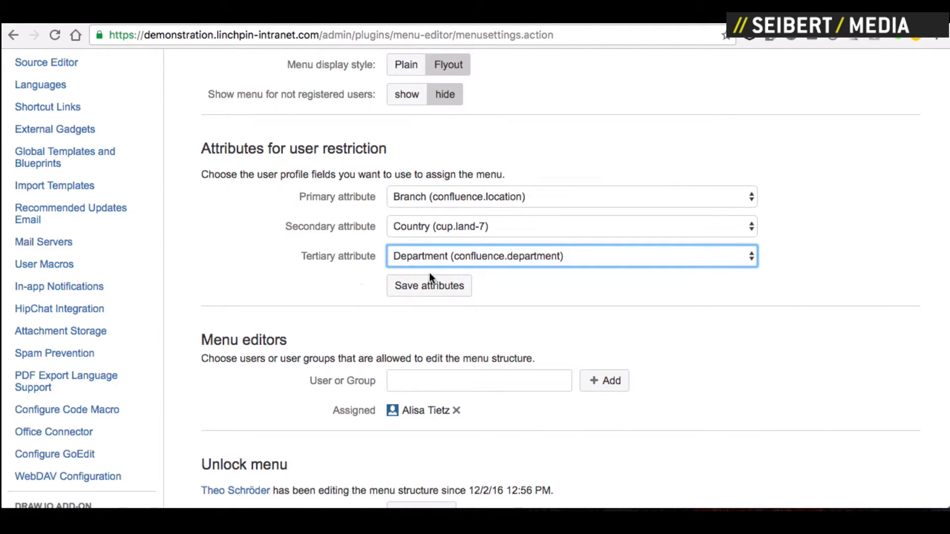
scroll(428, 270, "down", 1)
scroll(430, 272, "up", 5)
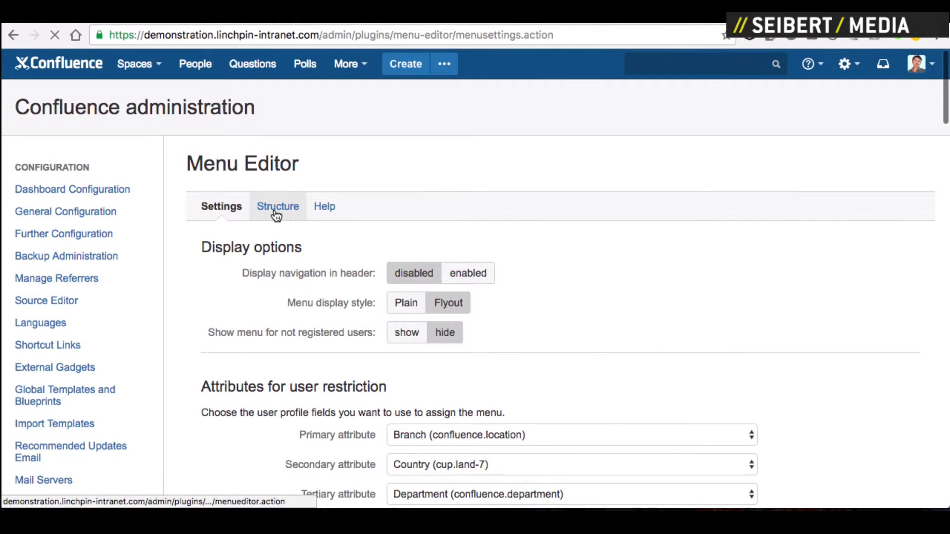
Return to the menu structure and examine the branch, country and department assignments from the Berlin category down to the Israel categories.
left_click(278, 209)
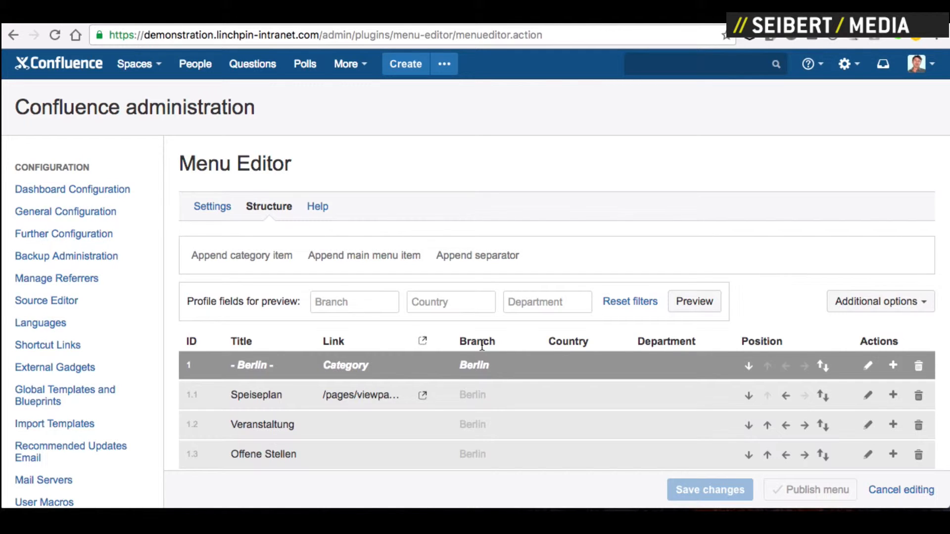
scroll(473, 336, "down", 2)
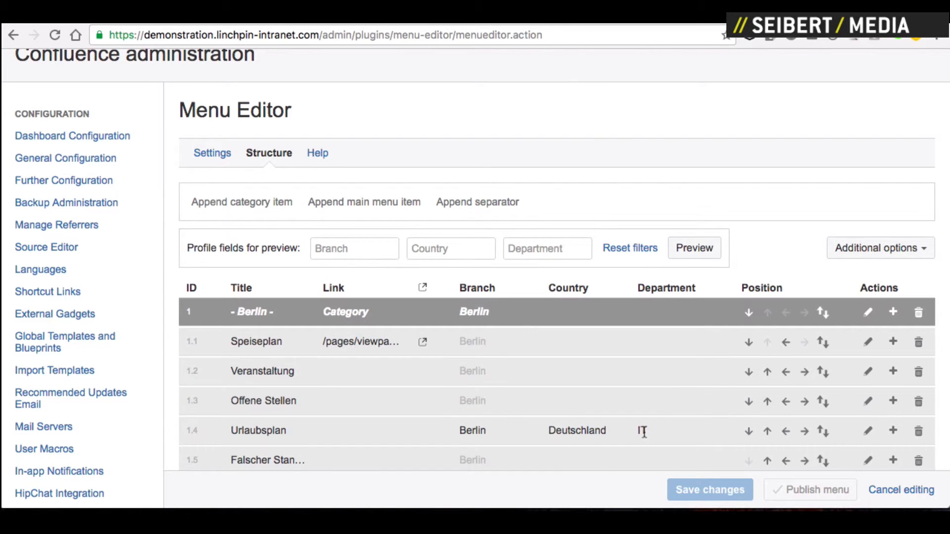
scroll(644, 431, "down", 3)
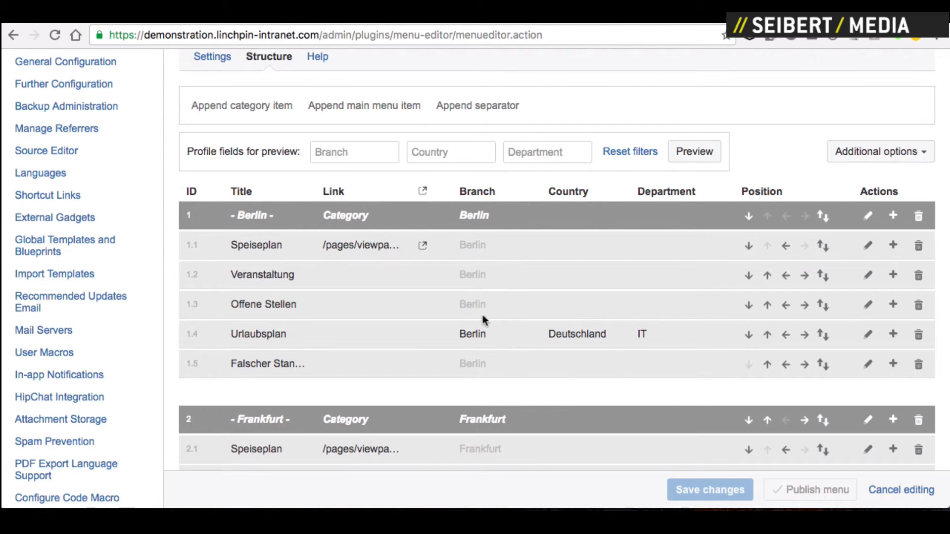
scroll(482, 316, "down", 5)
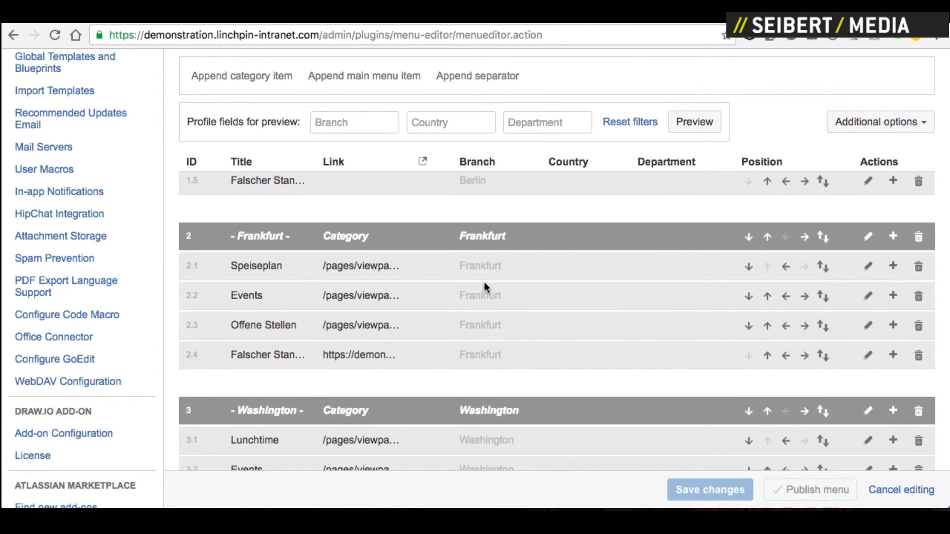
scroll(484, 283, "down", 5)
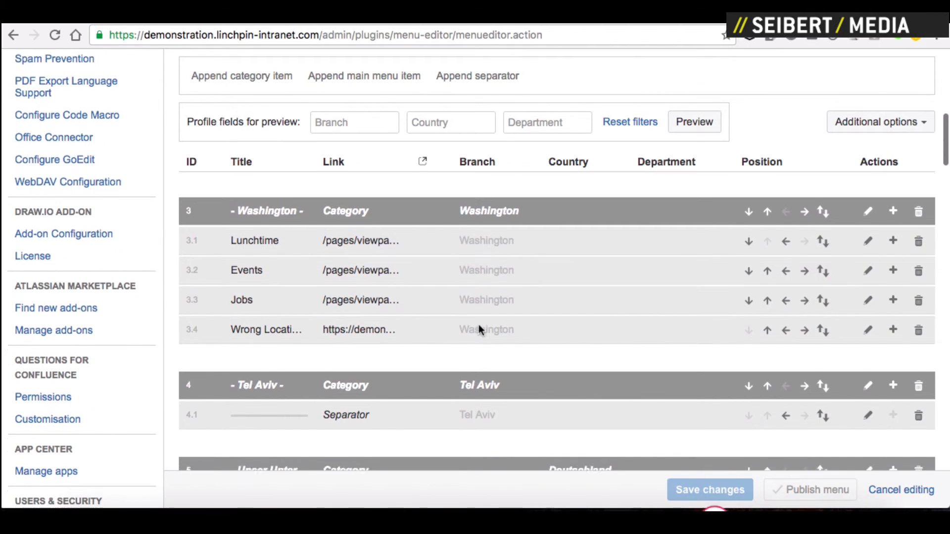
scroll(479, 324, "down", 3)
scroll(480, 312, "down", 5)
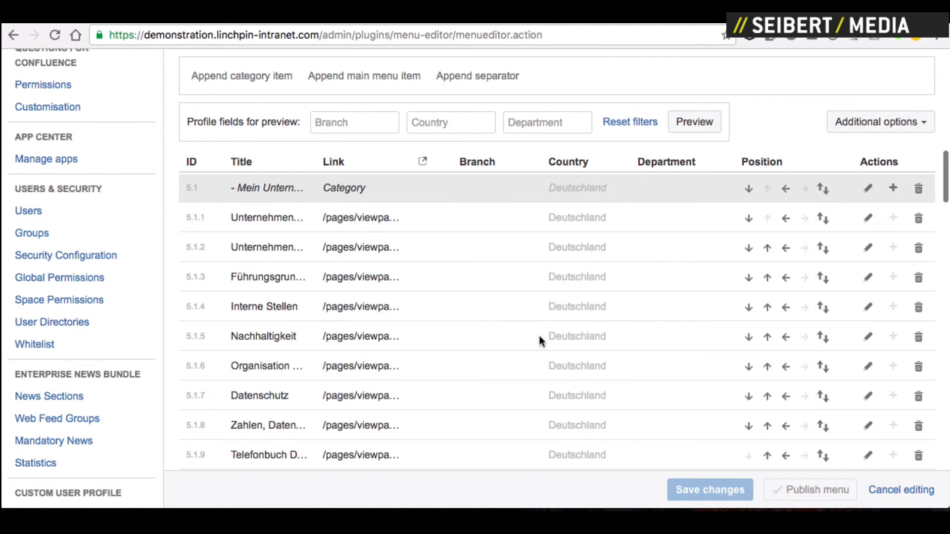
scroll(563, 364, "down", 12)
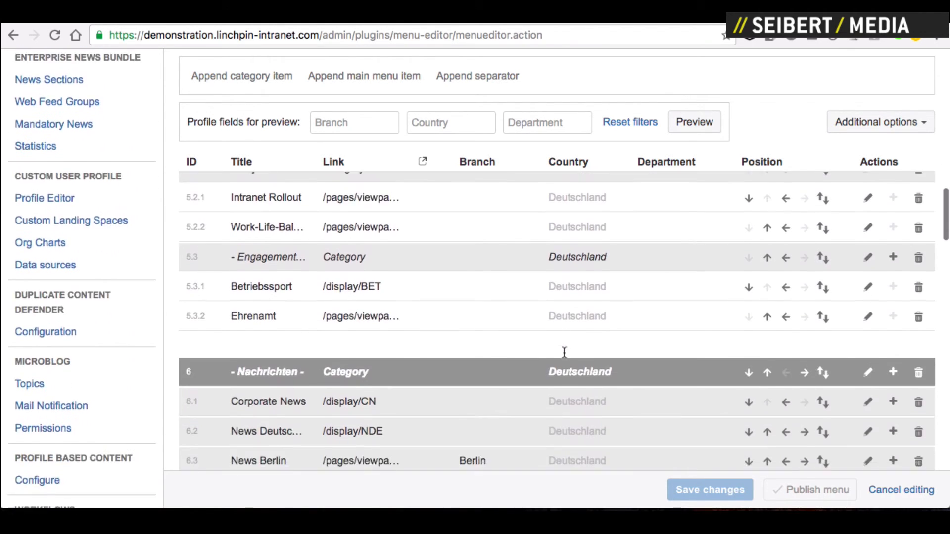
scroll(563, 352, "down", 10)
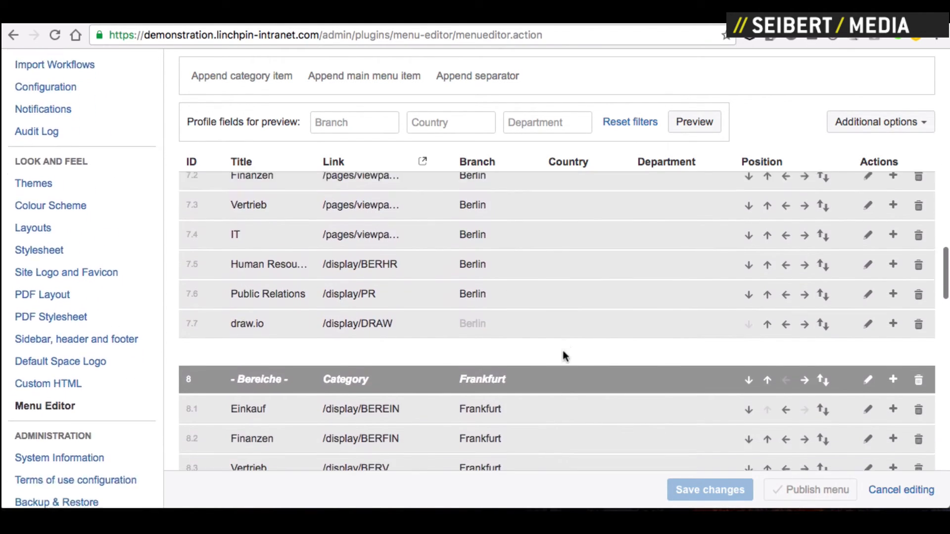
scroll(488, 361, "down", 12)
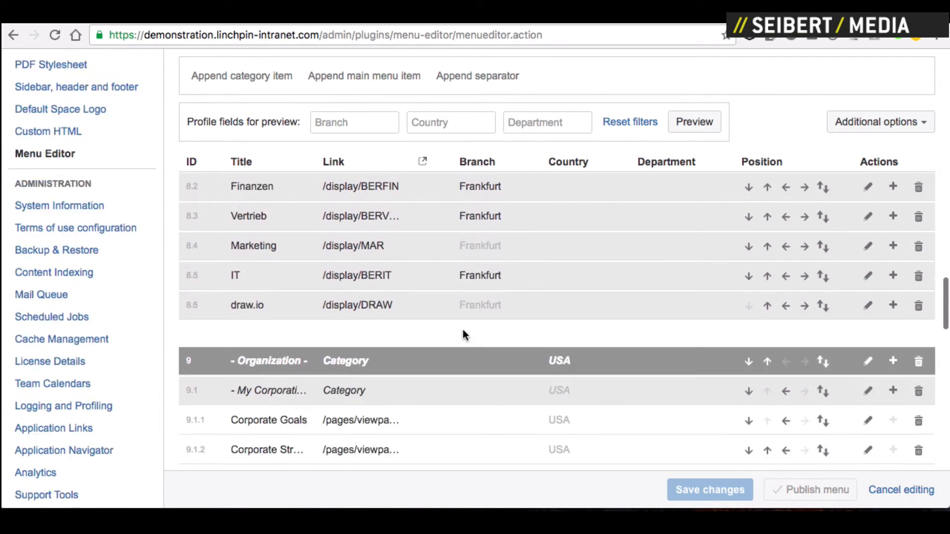
scroll(529, 322, "down", 8)
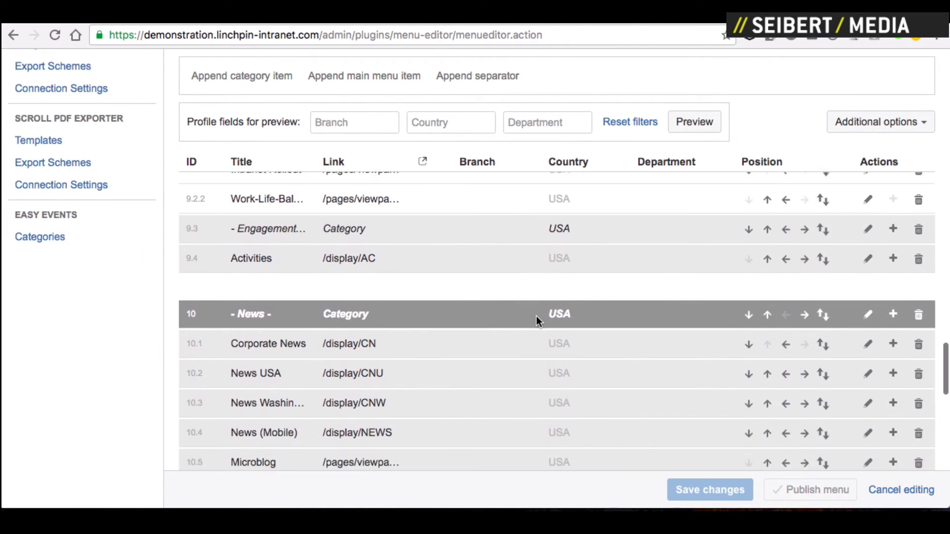
scroll(537, 320, "down", 7)
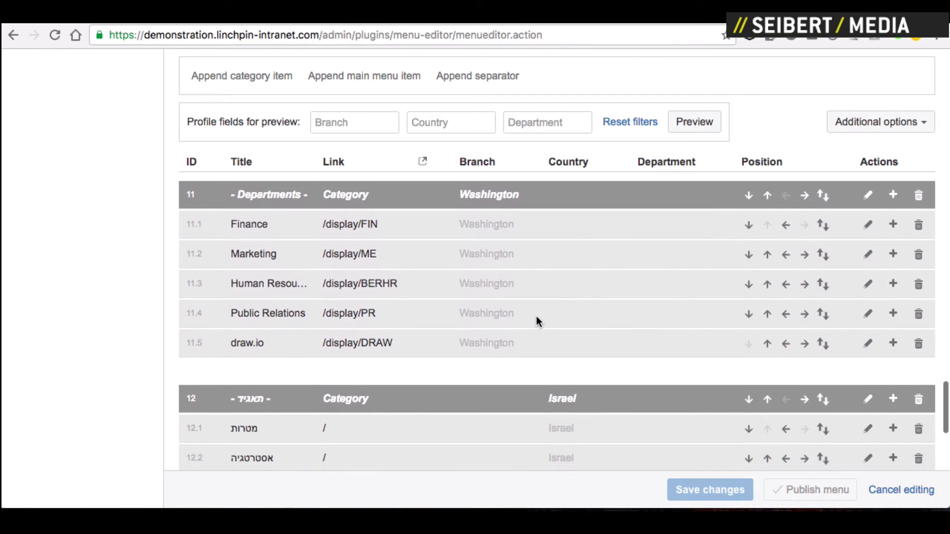
scroll(536, 317, "down", 5)
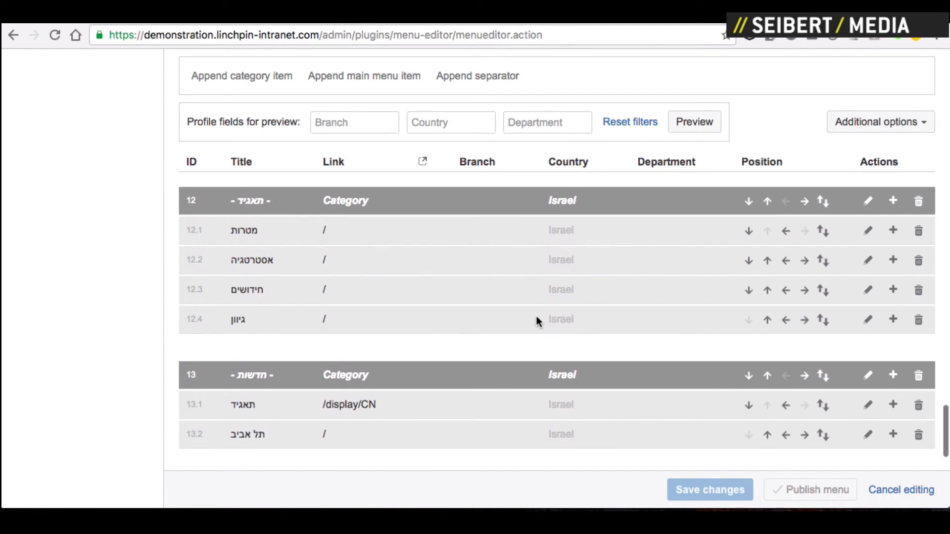